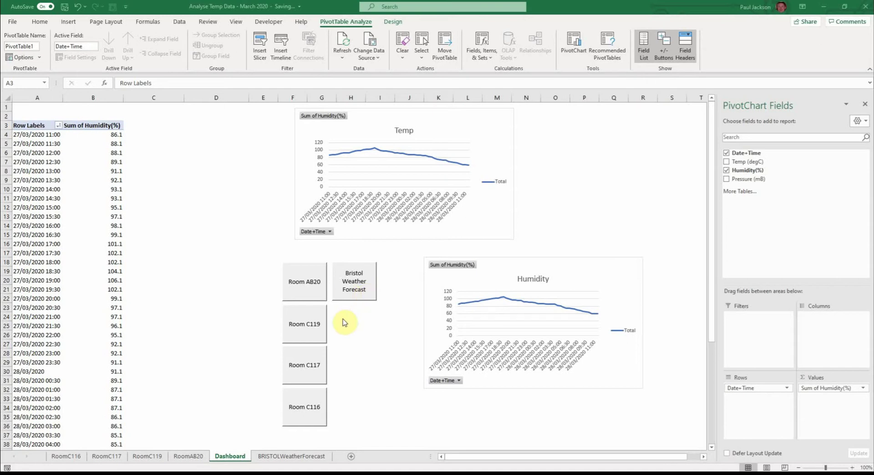
Look through the data and charts on the RoomC116, RoomC117, RoomC119 and RoomAB20 sheets
{"action": "left_click", "coordinate": [73, 457]}
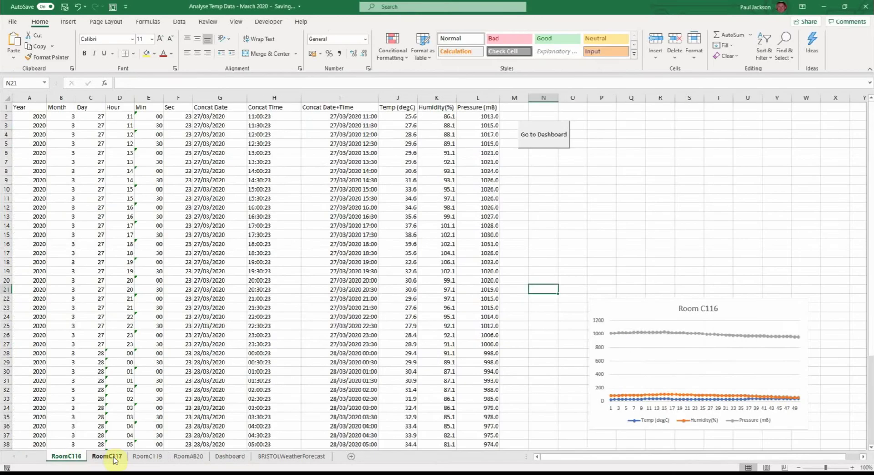
{"action": "left_click", "coordinate": [114, 458]}
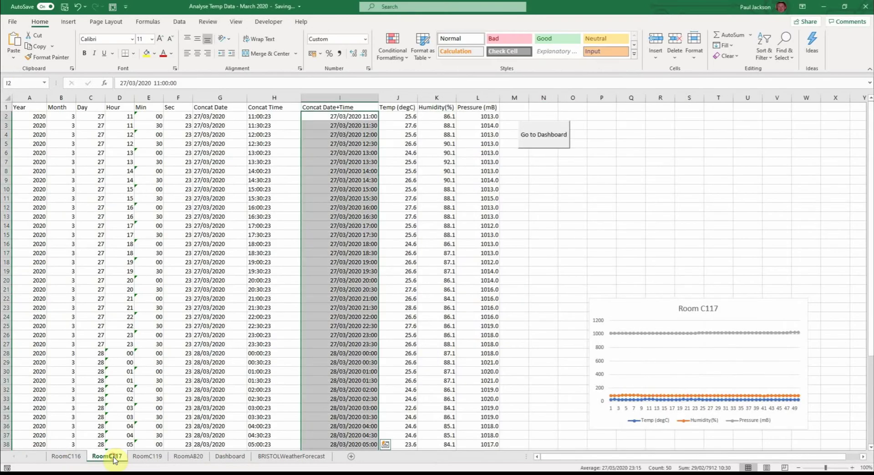
{"action": "left_click", "coordinate": [146, 457]}
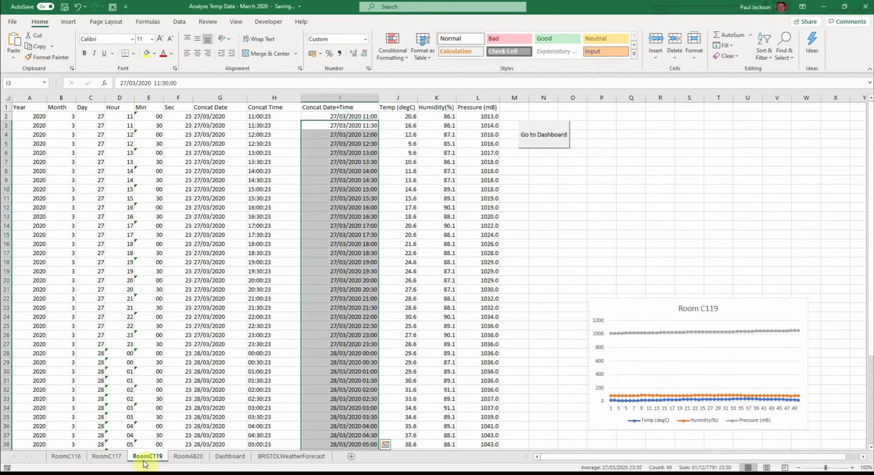
{"action": "left_click", "coordinate": [184, 457]}
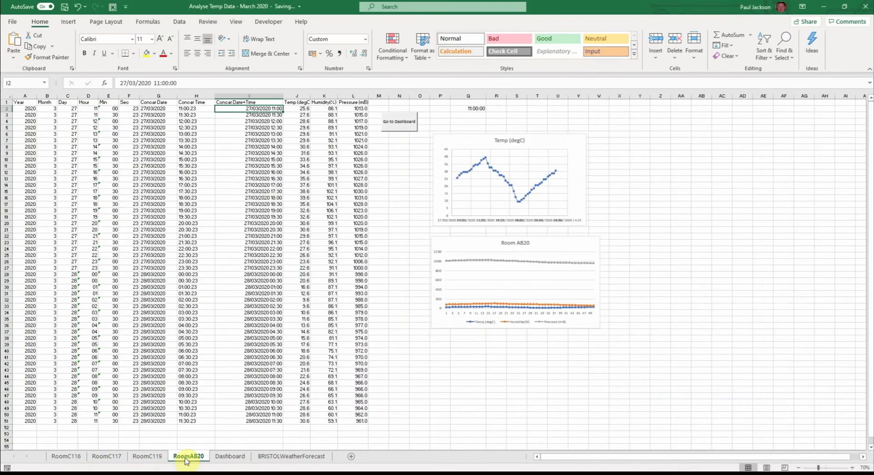
{"action": "left_click", "coordinate": [129, 458]}
{"action": "left_click", "coordinate": [98, 458]}
{"action": "left_click", "coordinate": [69, 458]}
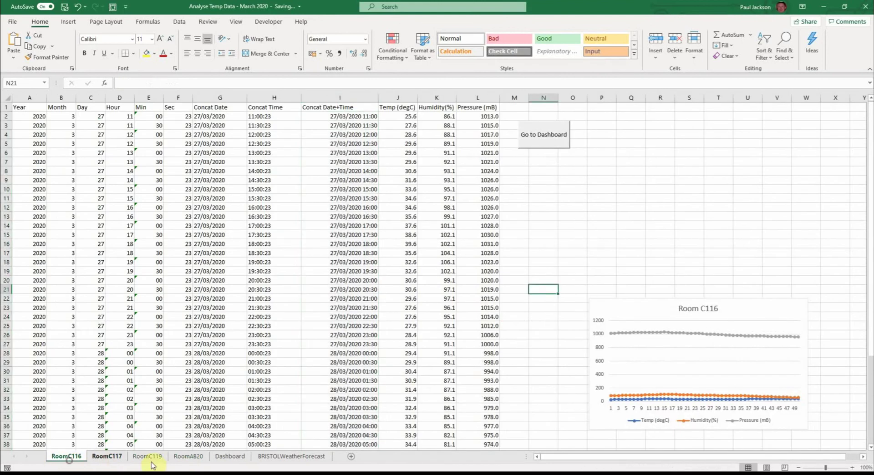
{"action": "left_click", "coordinate": [194, 459]}
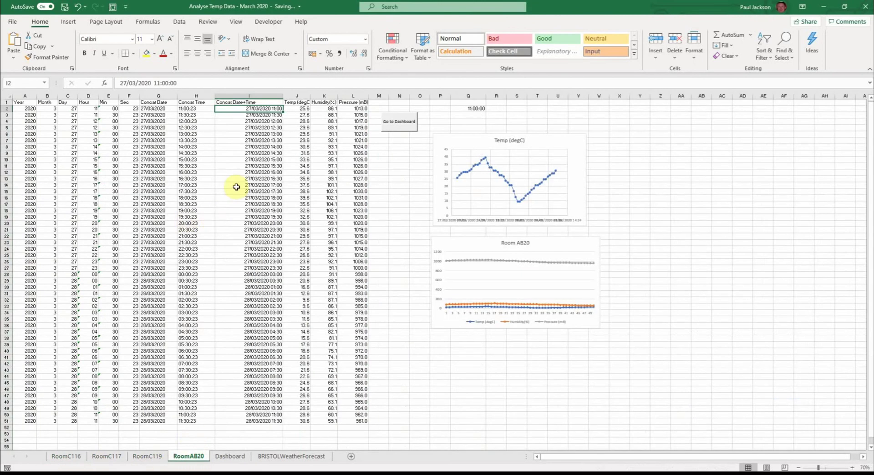
Inspect the custom number format of the first Concat Date+Time cell on the RoomAB20 sheet without changing it
{"action": "left_click", "coordinate": [826, 468]}
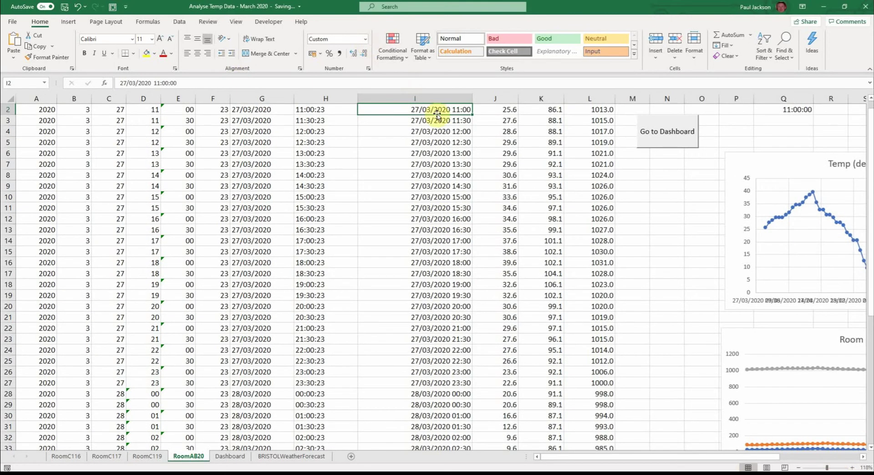
{"action": "left_click", "coordinate": [365, 39]}
{"action": "left_click", "coordinate": [358, 295]}
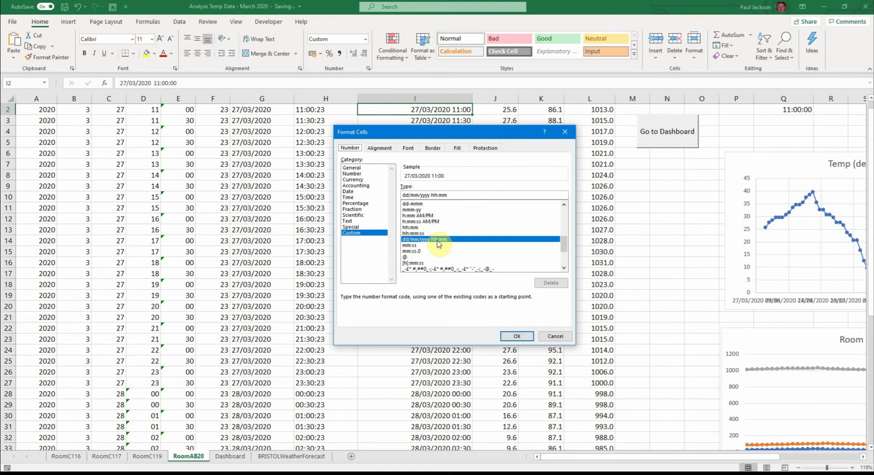
{"action": "left_click", "coordinate": [555, 336]}
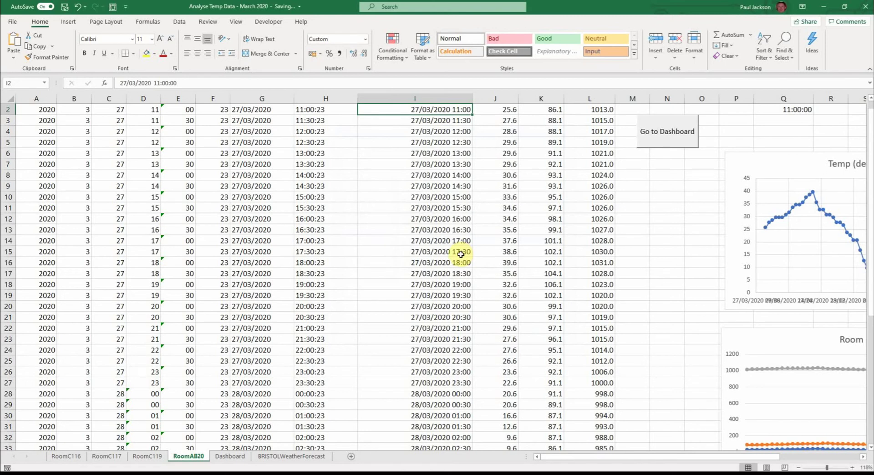
Try the Dashboard's buttons for Room AB20, C119, C117 and C116, returning to the Dashboard from each sheet
{"action": "left_click", "coordinate": [228, 457]}
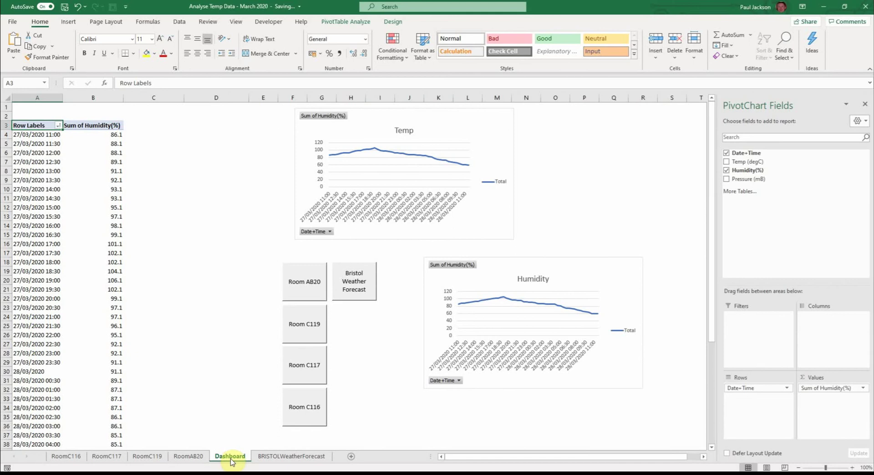
{"action": "left_click", "coordinate": [299, 284]}
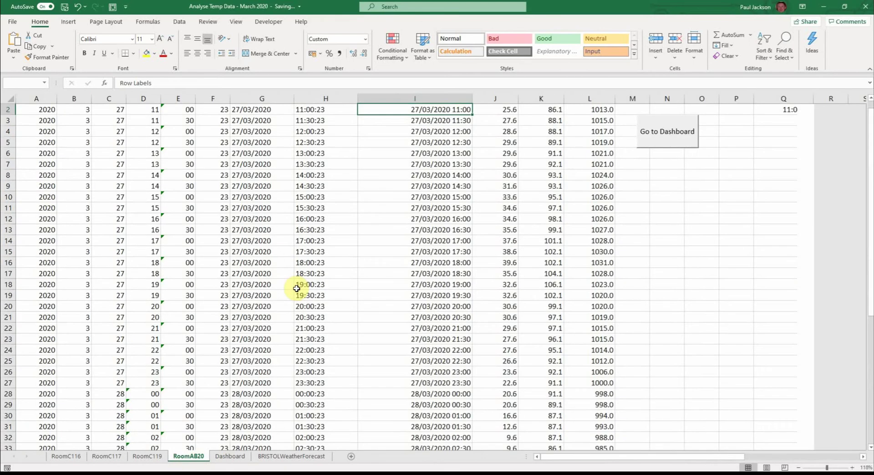
{"action": "left_click", "coordinate": [666, 136]}
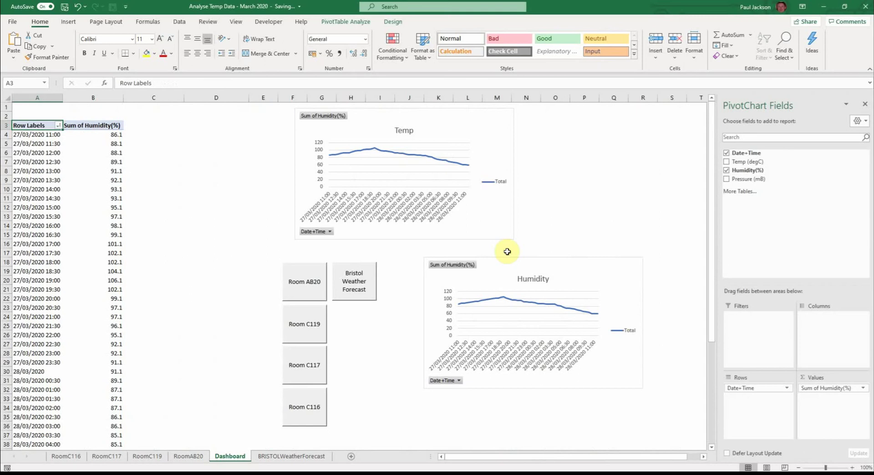
{"action": "left_click", "coordinate": [304, 330]}
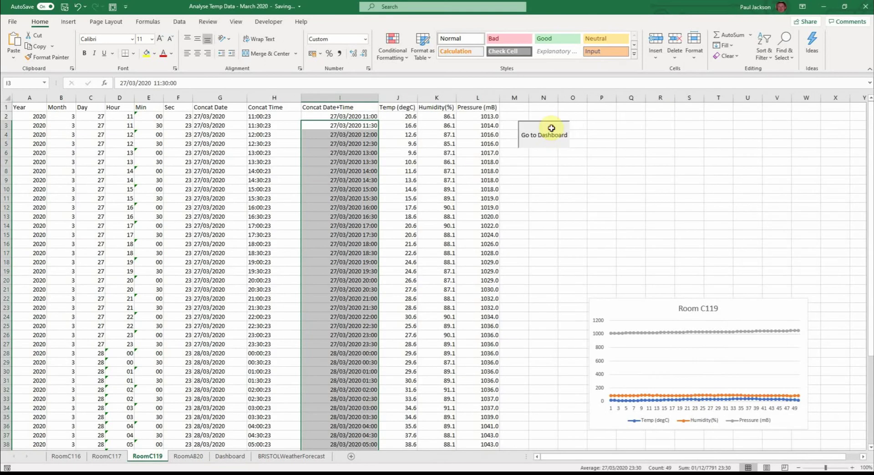
{"action": "left_click", "coordinate": [552, 127]}
{"action": "left_click", "coordinate": [306, 367]}
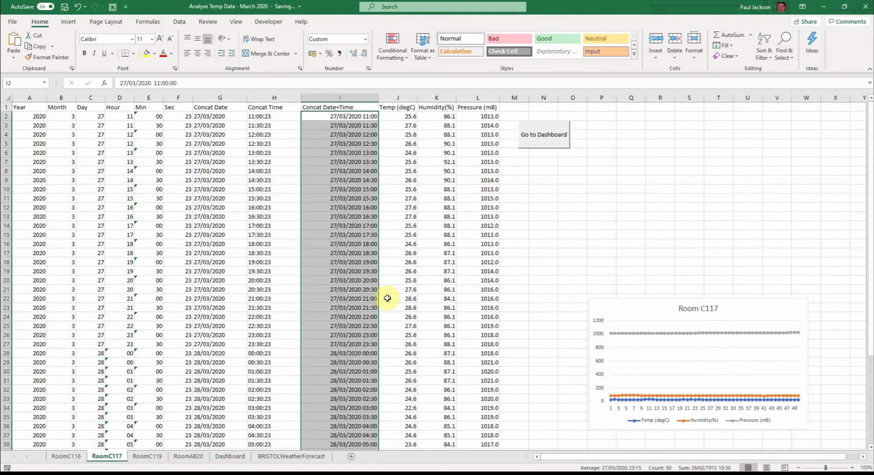
{"action": "left_click", "coordinate": [537, 139]}
{"action": "left_click", "coordinate": [307, 407]}
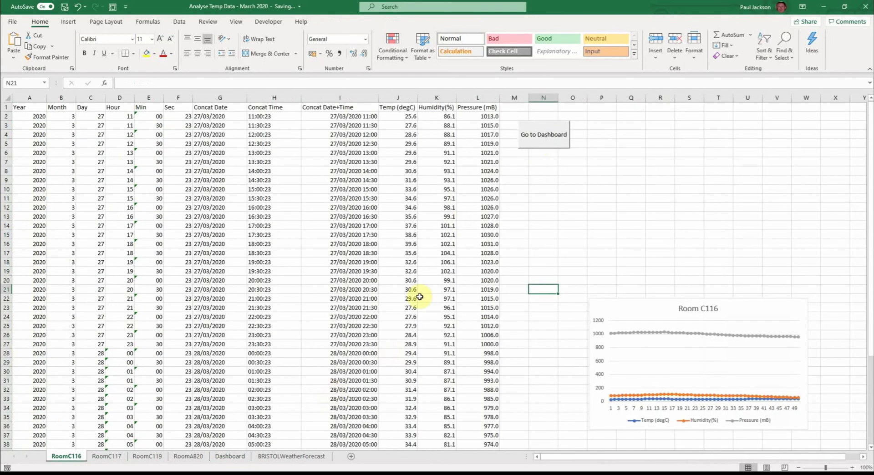
{"action": "left_click", "coordinate": [537, 143]}
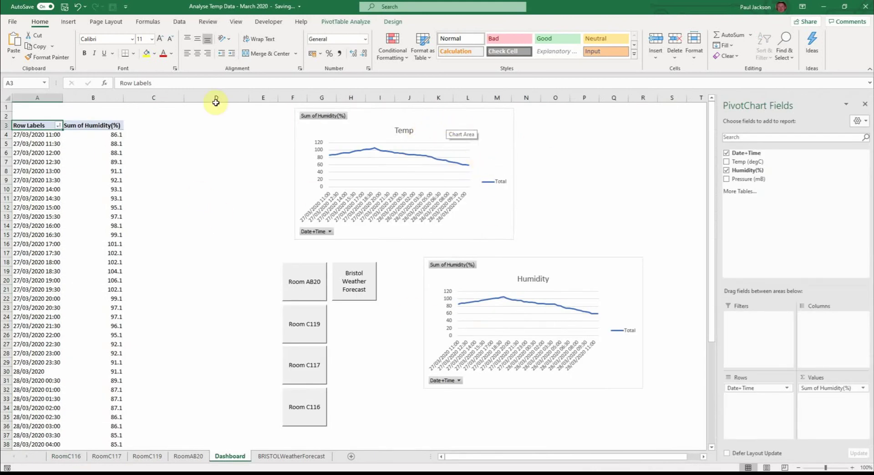
Retitle the upper pivot chart on the Dashboard as "Hunmidity"
{"action": "left_click", "coordinate": [408, 130]}
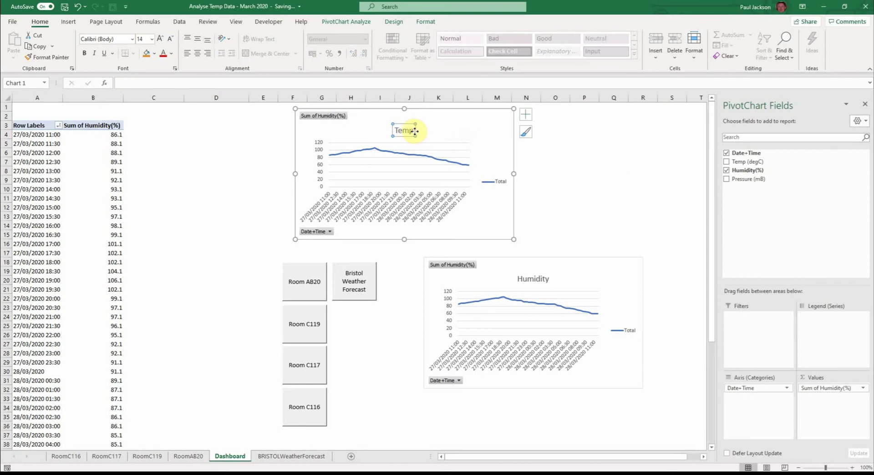
{"action": "left_click_drag", "start_coordinate": [415, 130], "coordinate": [387, 132]}
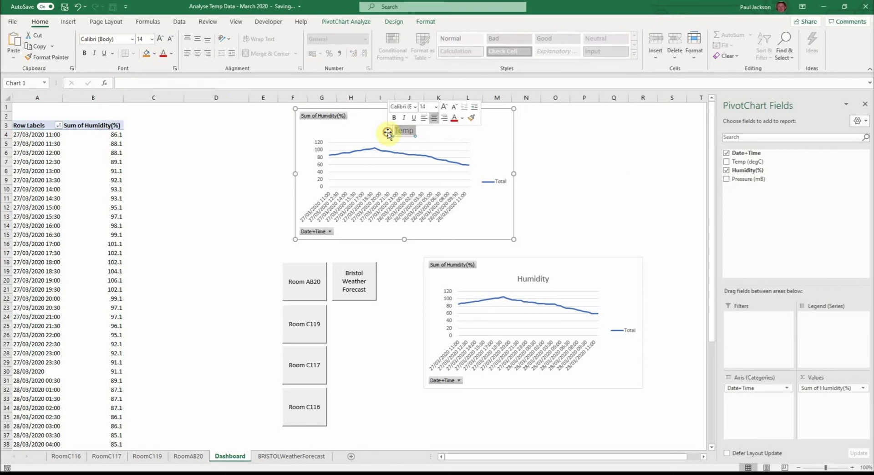
{"action": "type", "text": "Hunmi"}
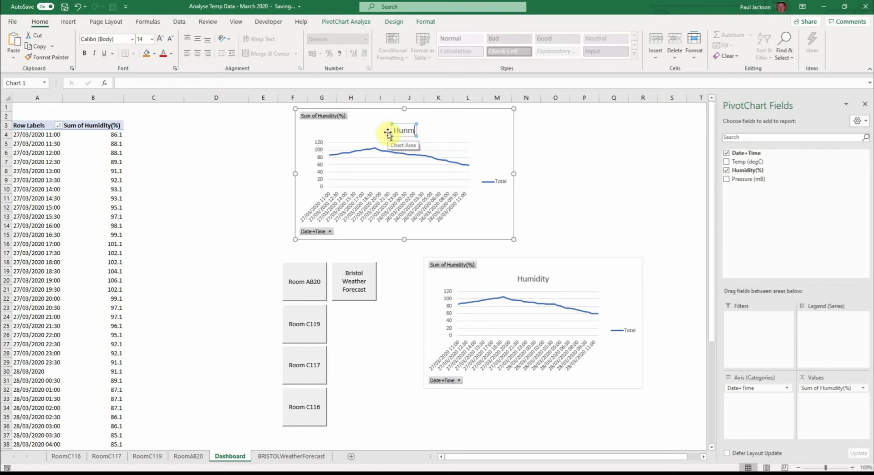
{"action": "type", "text": "dity"}
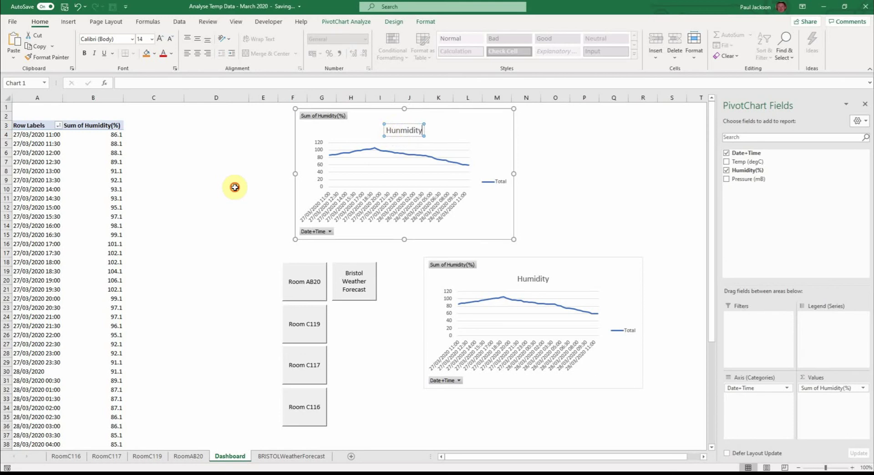
{"action": "left_click", "coordinate": [235, 187]}
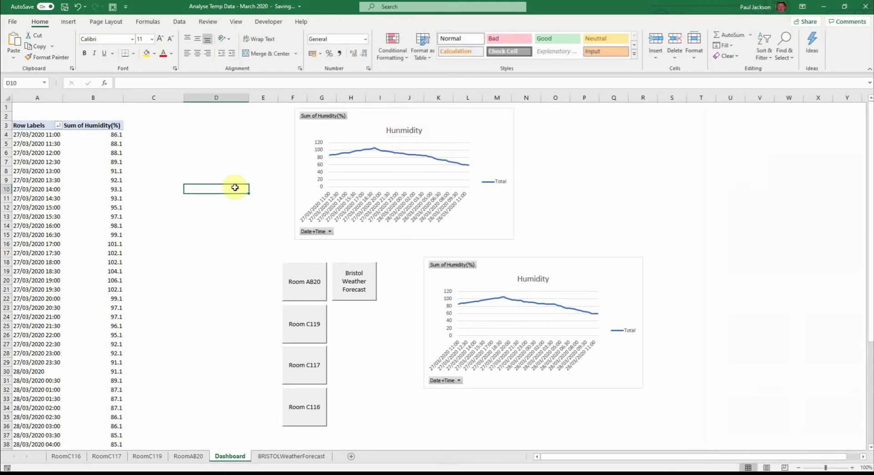
Replace the Humidity(%) field with Temp (degC) in the upper pivot chart
{"action": "left_click", "coordinate": [328, 117]}
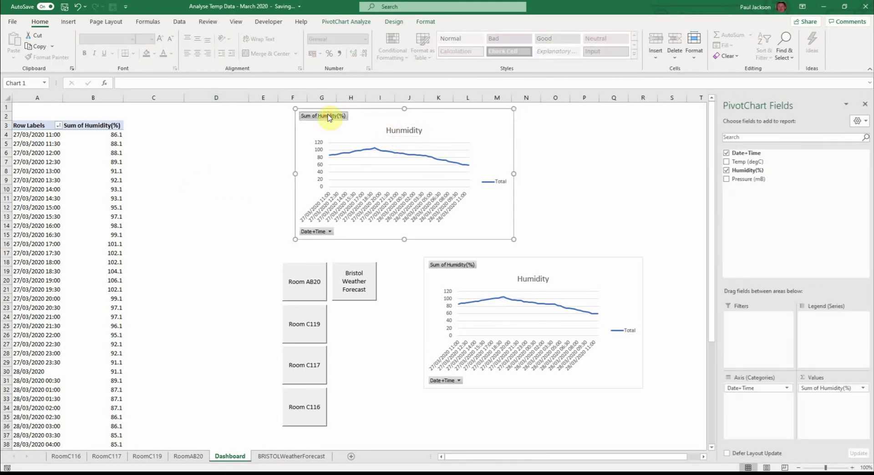
{"action": "left_click", "coordinate": [726, 162]}
{"action": "left_click", "coordinate": [727, 171]}
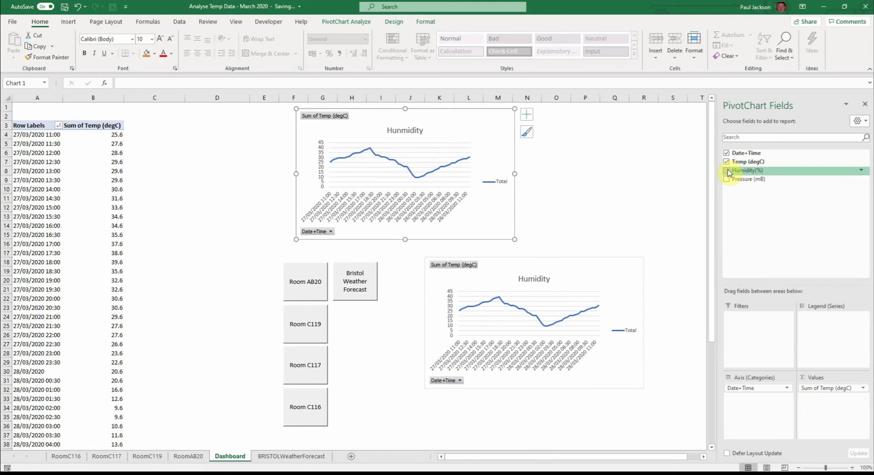
Correct the upper chart's title to "Humidity"
{"action": "left_click", "coordinate": [402, 131]}
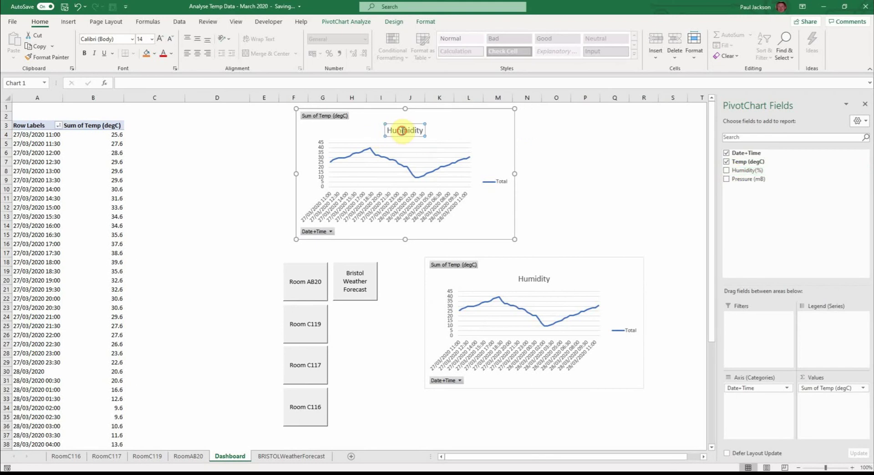
{"action": "left_click", "coordinate": [620, 170]}
{"action": "left_click", "coordinate": [420, 133]}
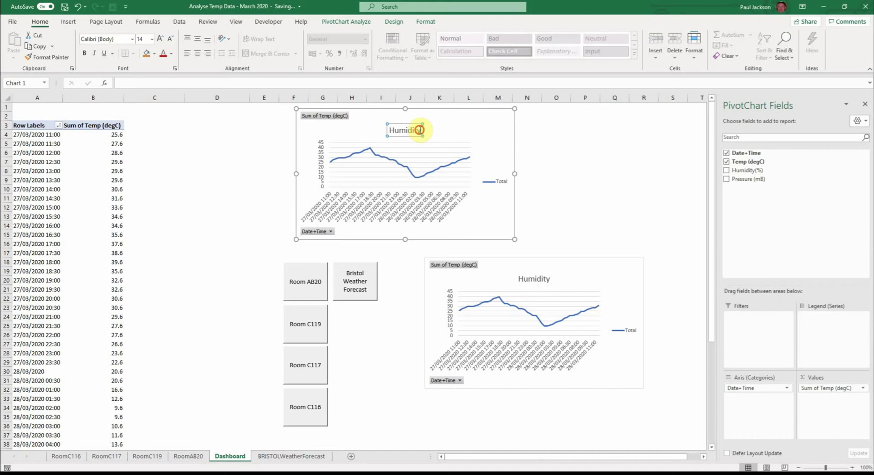
Replace the upper chart's title with the placeholder text "XXXX"
{"action": "double_click", "coordinate": [398, 130]}
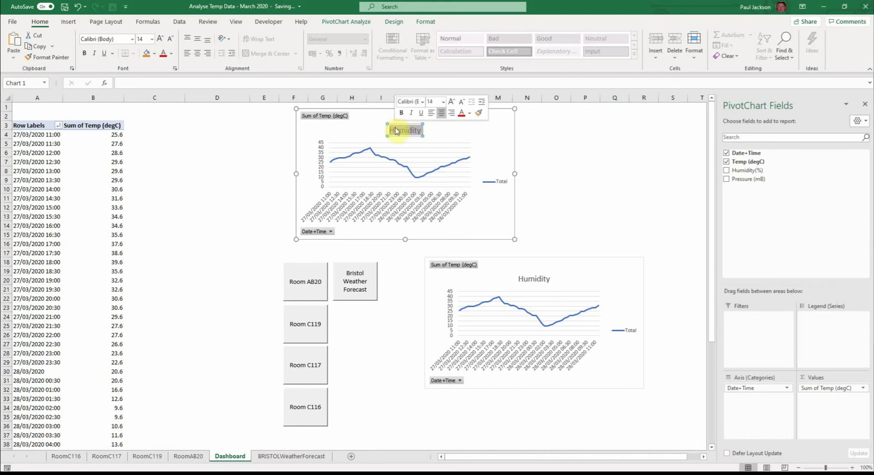
{"action": "left_click", "coordinate": [318, 118]}
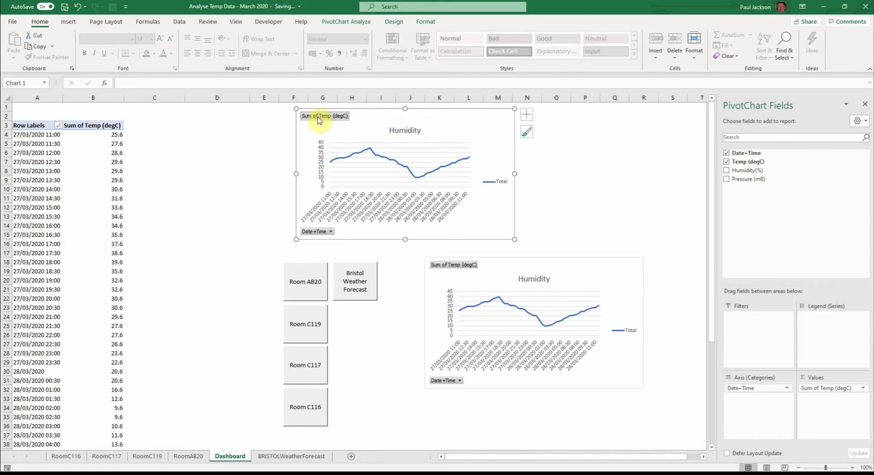
{"action": "left_click", "coordinate": [417, 131]}
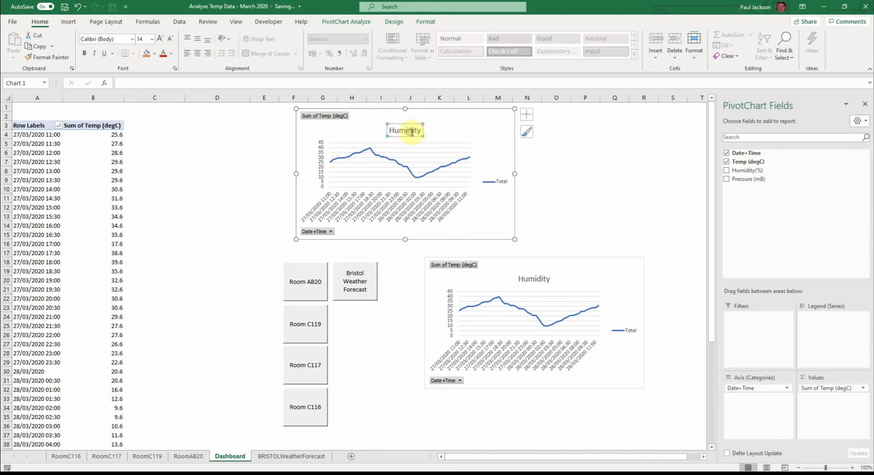
{"action": "double_click", "coordinate": [418, 132]}
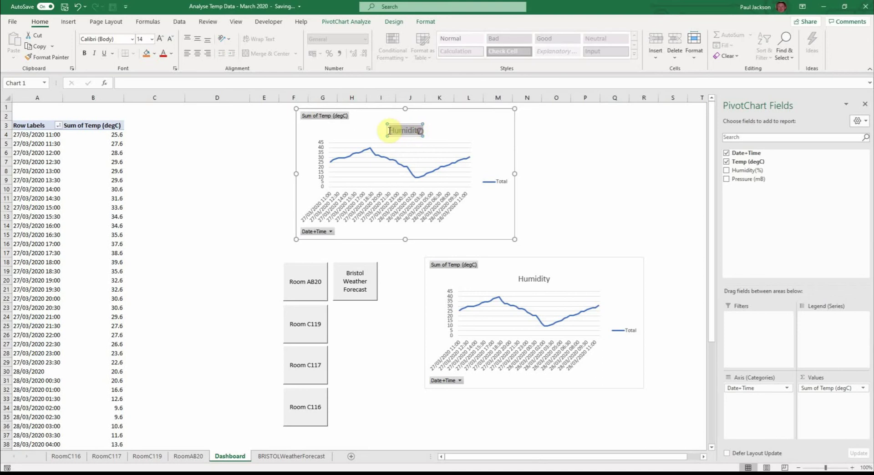
{"action": "type", "text": "XXXX"}
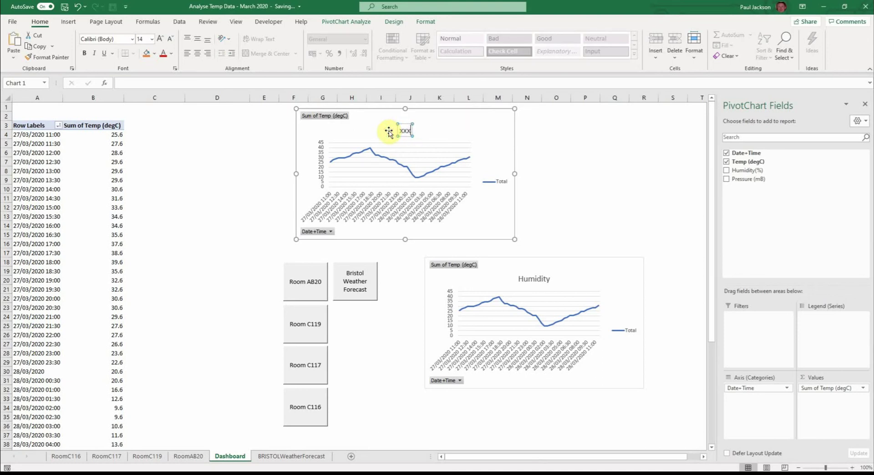
{"action": "left_click", "coordinate": [447, 132]}
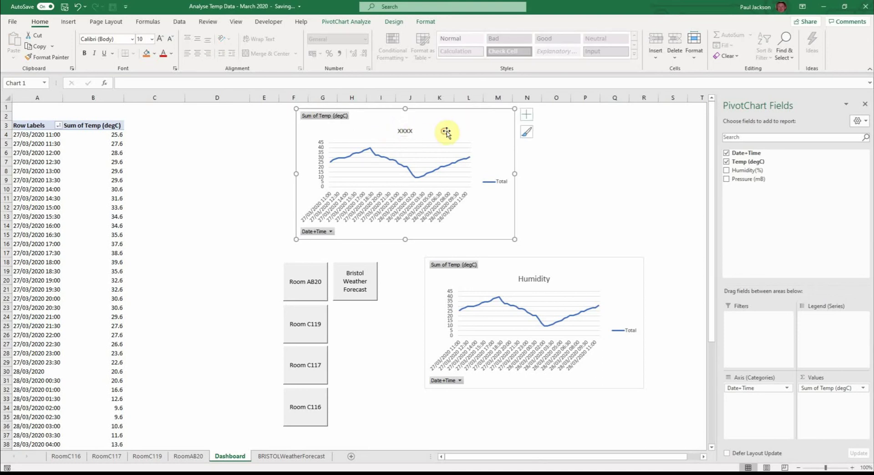
Replace Temp (degC) with Pressure (mB) in the pivot chart's fields and select the pivot table's Grand Total value
{"action": "left_click", "coordinate": [726, 179]}
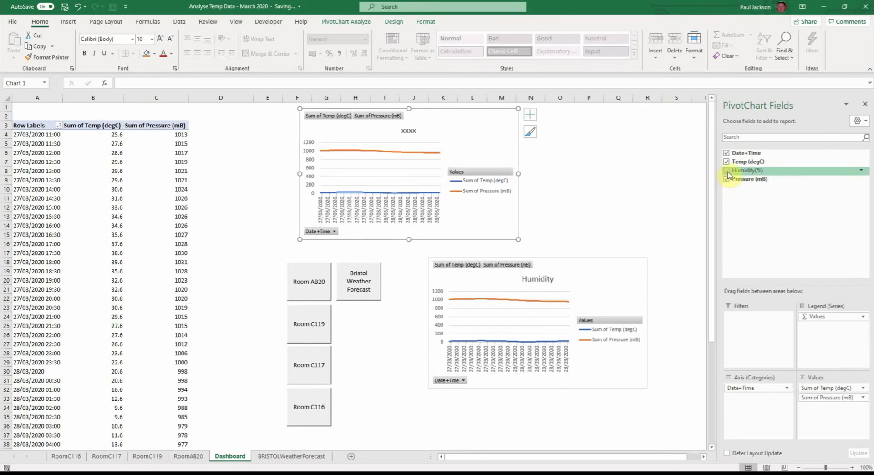
{"action": "left_click", "coordinate": [726, 163]}
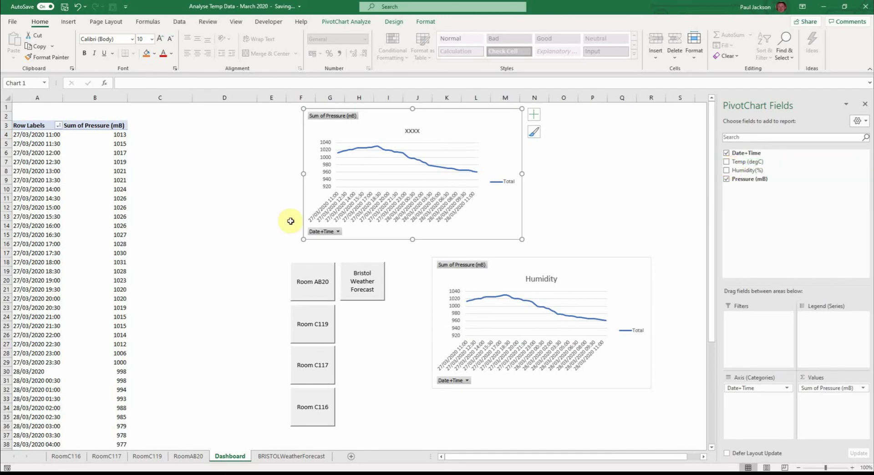
{"action": "scroll", "coordinate": [290, 221], "scroll_direction": "down", "scroll_amount": 12}
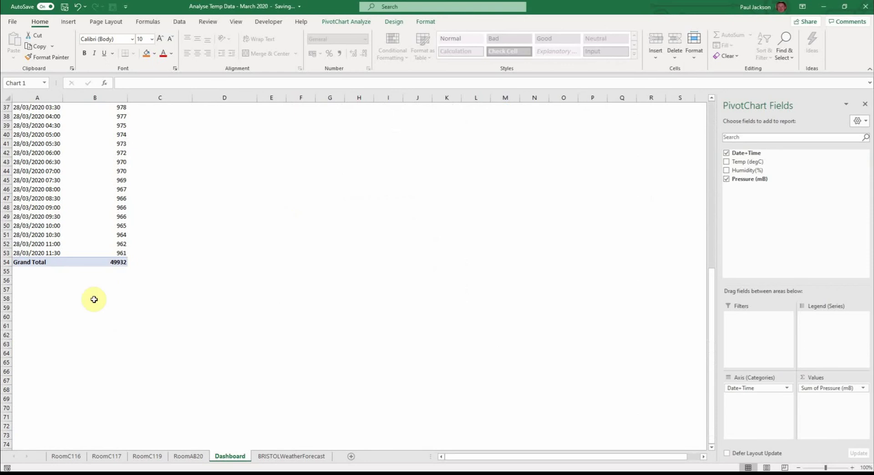
{"action": "left_click", "coordinate": [98, 263]}
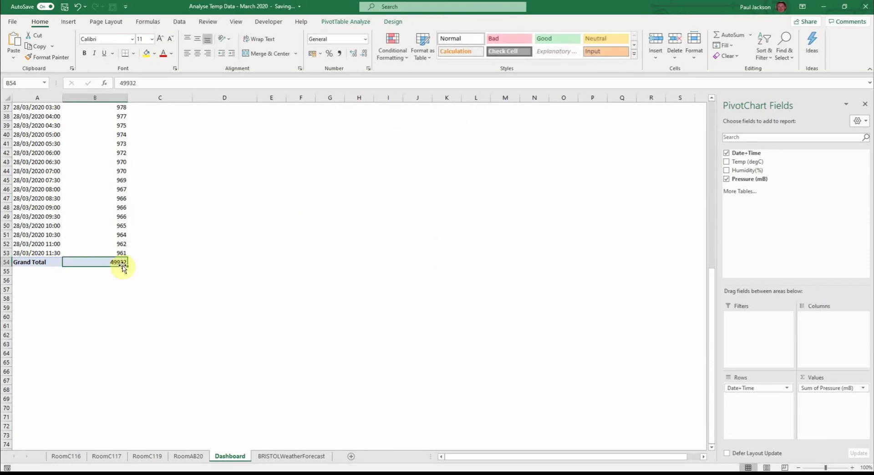
Change the pivot table's Pressure (mB) value field to summarize by Average instead of Sum
{"action": "scroll", "coordinate": [140, 269], "scroll_direction": "up", "scroll_amount": 1}
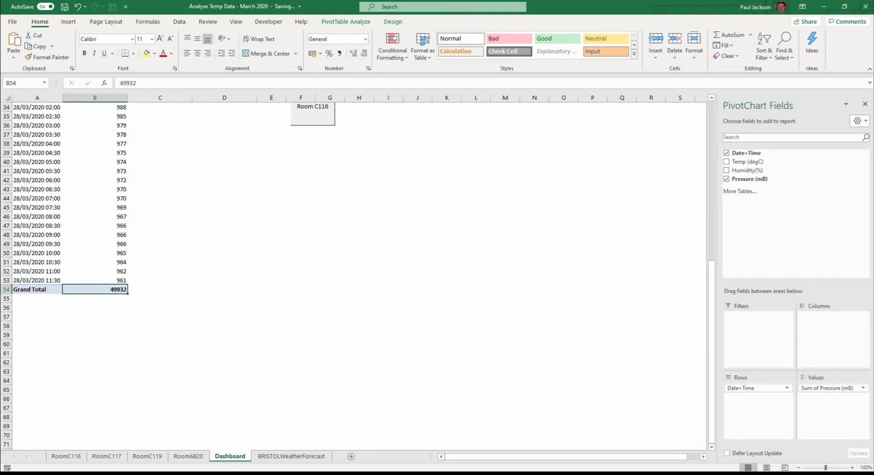
{"action": "left_click", "coordinate": [862, 389]}
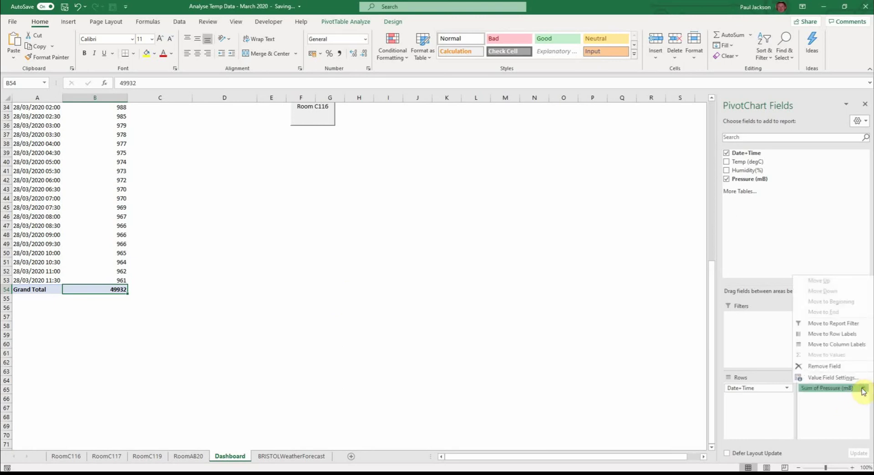
{"action": "left_click", "coordinate": [833, 377]}
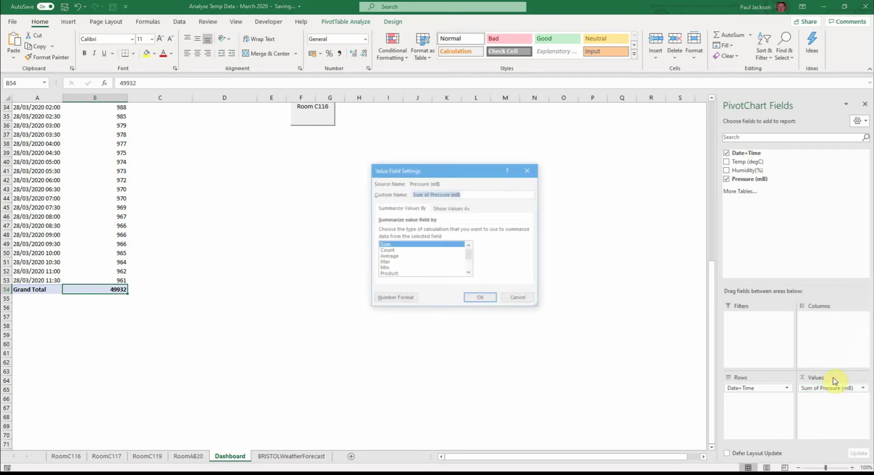
{"action": "left_click", "coordinate": [400, 259]}
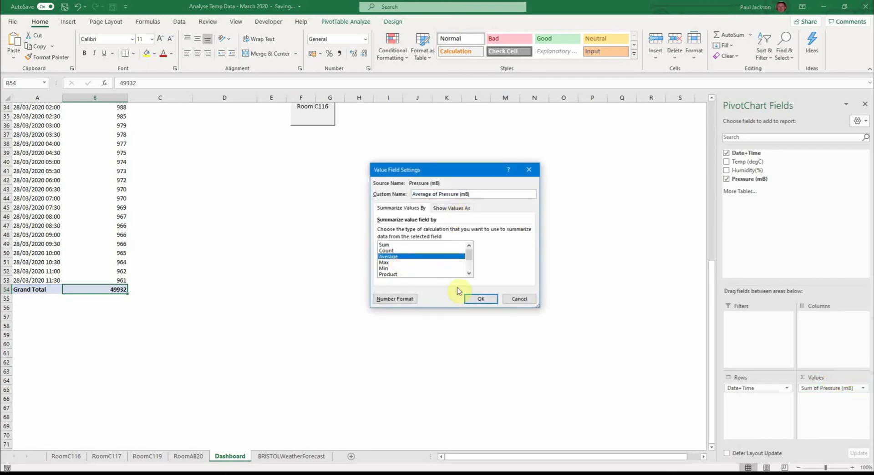
{"action": "left_click", "coordinate": [479, 299]}
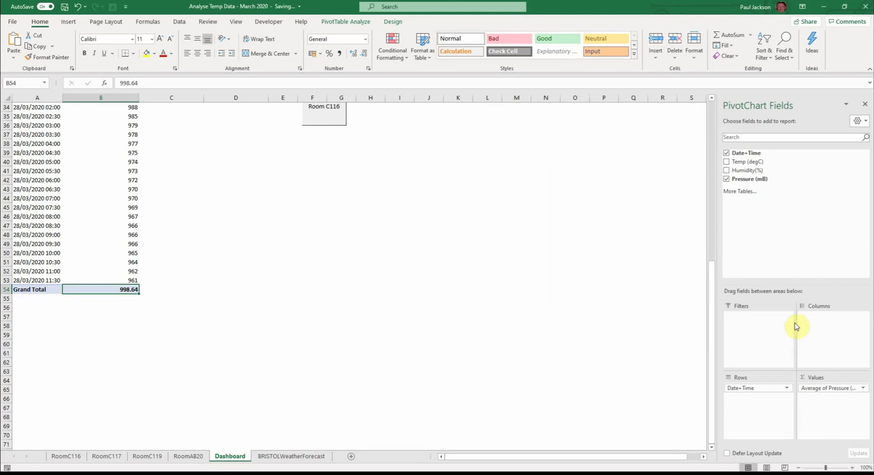
Delete the lower pivot chart titled "Humidity" from the Dashboard
{"action": "scroll", "coordinate": [364, 255], "scroll_direction": "up", "scroll_amount": 7}
{"action": "scroll", "coordinate": [365, 255], "scroll_direction": "up", "scroll_amount": 4}
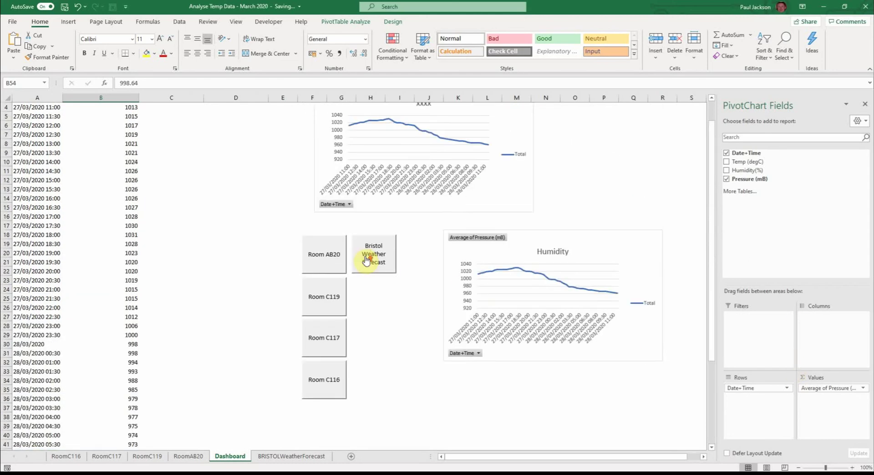
{"action": "scroll", "coordinate": [367, 260], "scroll_direction": "down", "scroll_amount": 1}
{"action": "scroll", "coordinate": [365, 255], "scroll_direction": "up", "scroll_amount": 1}
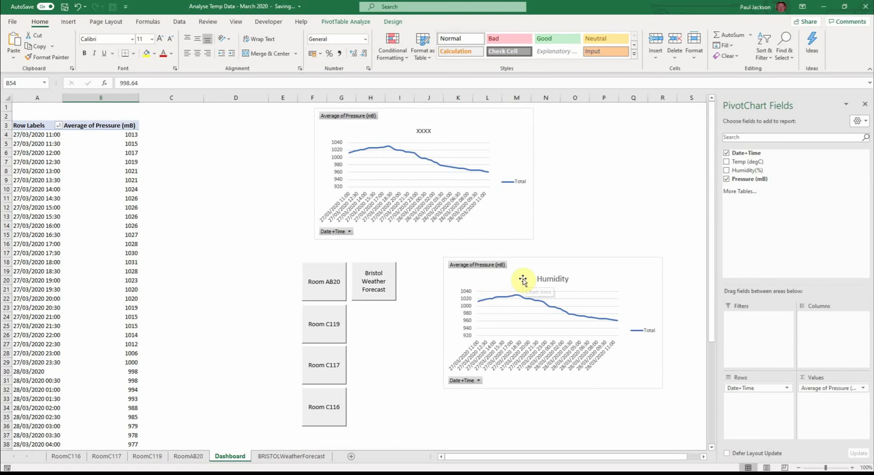
{"action": "left_click", "coordinate": [501, 273]}
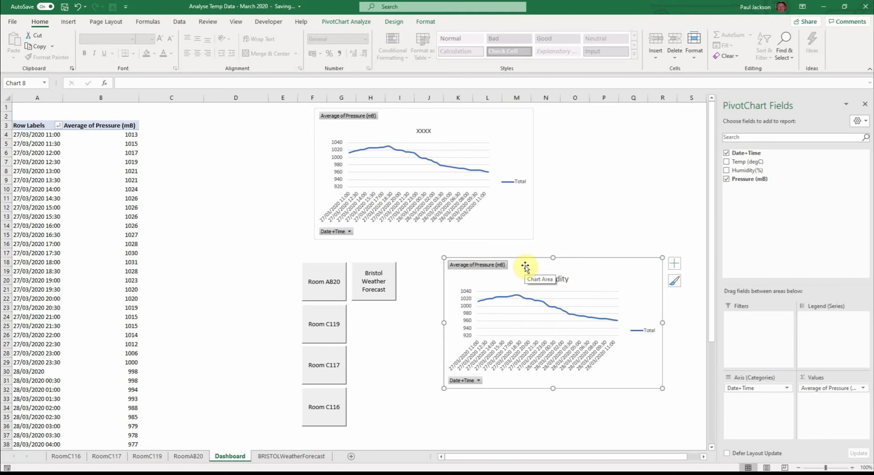
{"action": "key", "text": "Delete"}
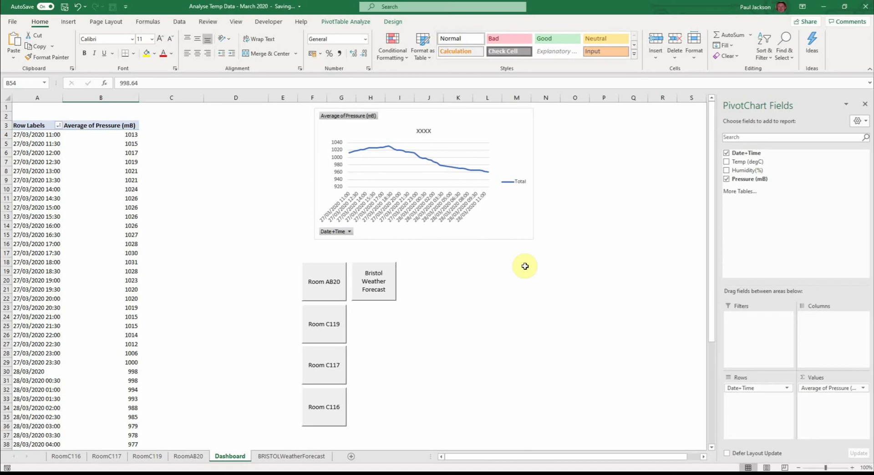
Go to the Bristol weather forecast sheet and open the From Web data import dialog
{"action": "left_click", "coordinate": [381, 286]}
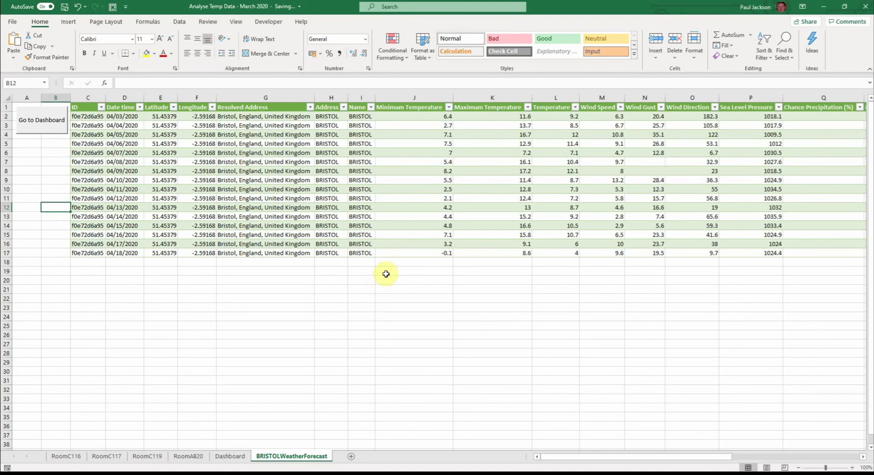
{"action": "left_click", "coordinate": [180, 22]}
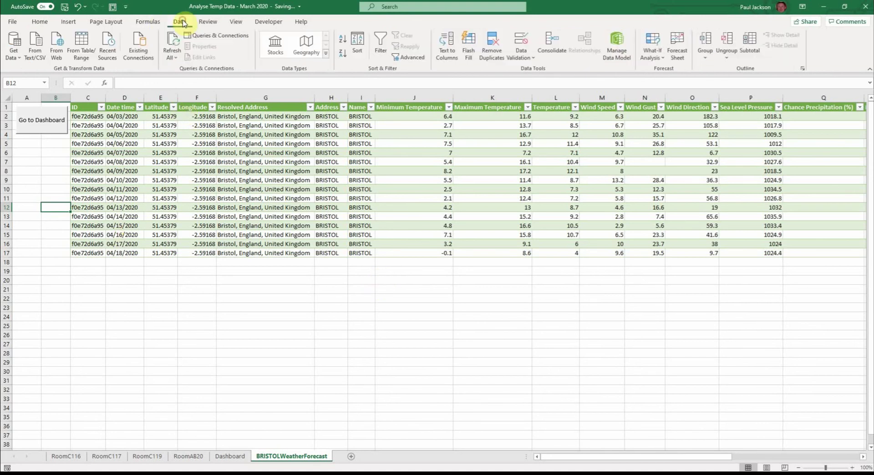
{"action": "left_click", "coordinate": [60, 57]}
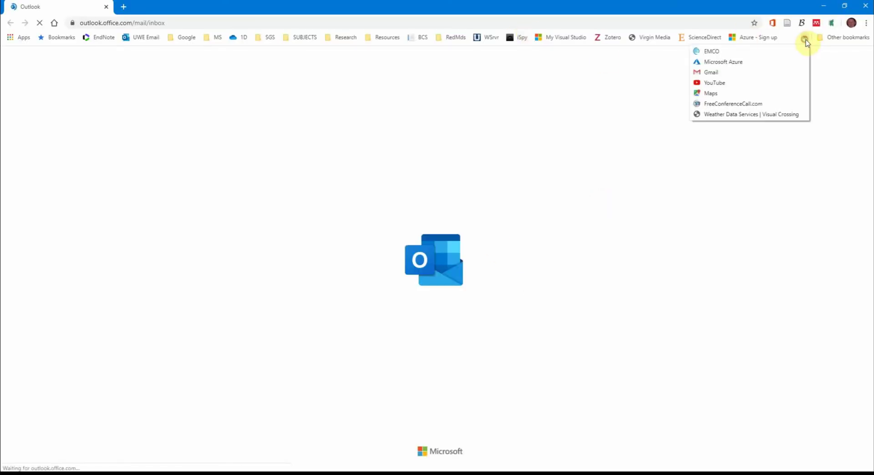
Switch to Chrome, open the bookmarked Visual Crossing Weather Data Services page, and return to the Excel workbook
{"action": "left_click", "coordinate": [722, 115]}
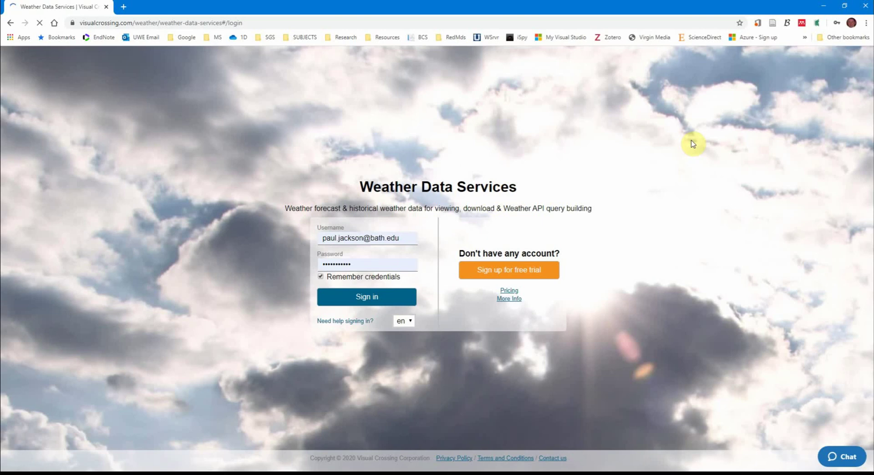
{"action": "left_click", "coordinate": [823, 6]}
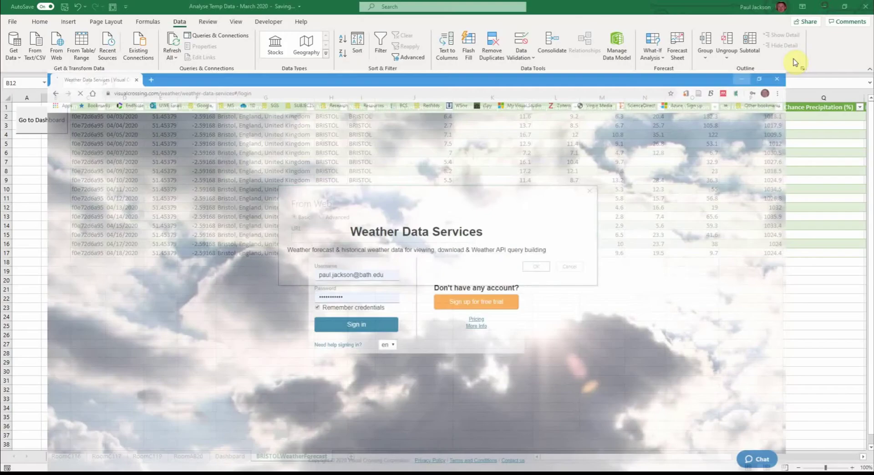
Cancel the From Web import without entering a URL and return to the Dashboard sheet
{"action": "left_click", "coordinate": [315, 236]}
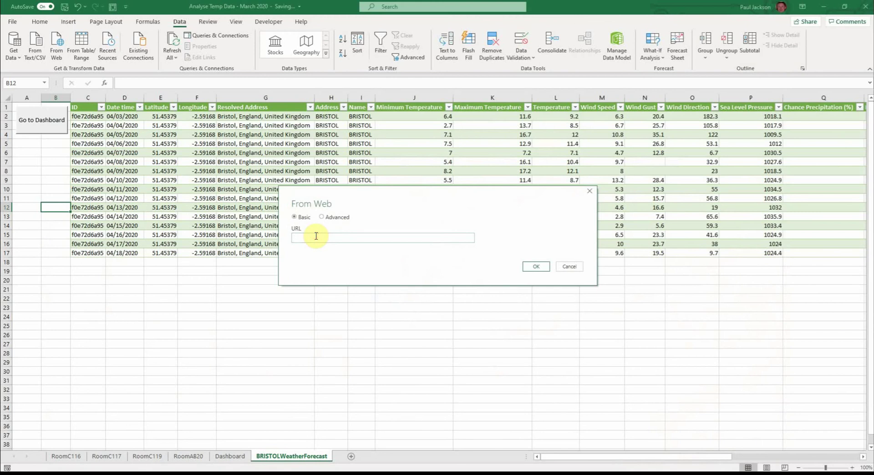
{"action": "left_click", "coordinate": [568, 267]}
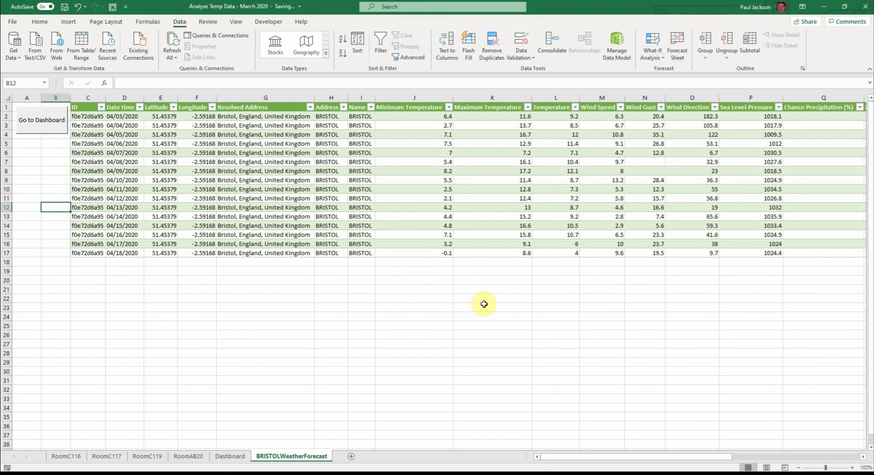
{"action": "left_click", "coordinate": [229, 456]}
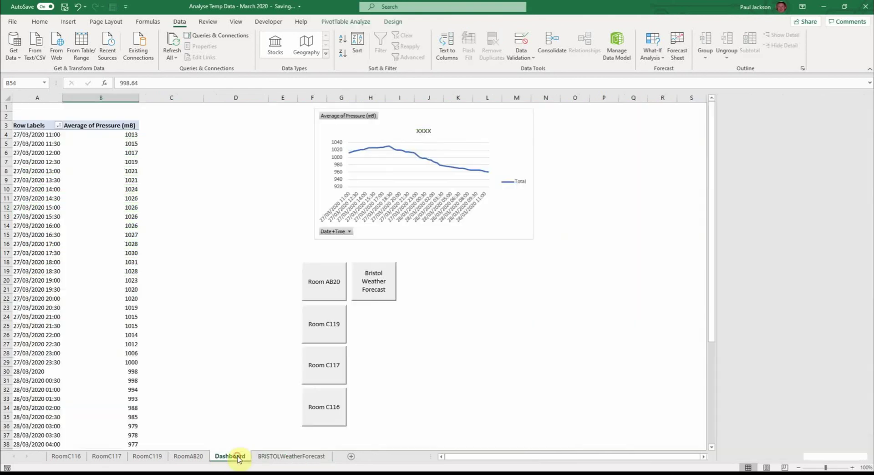